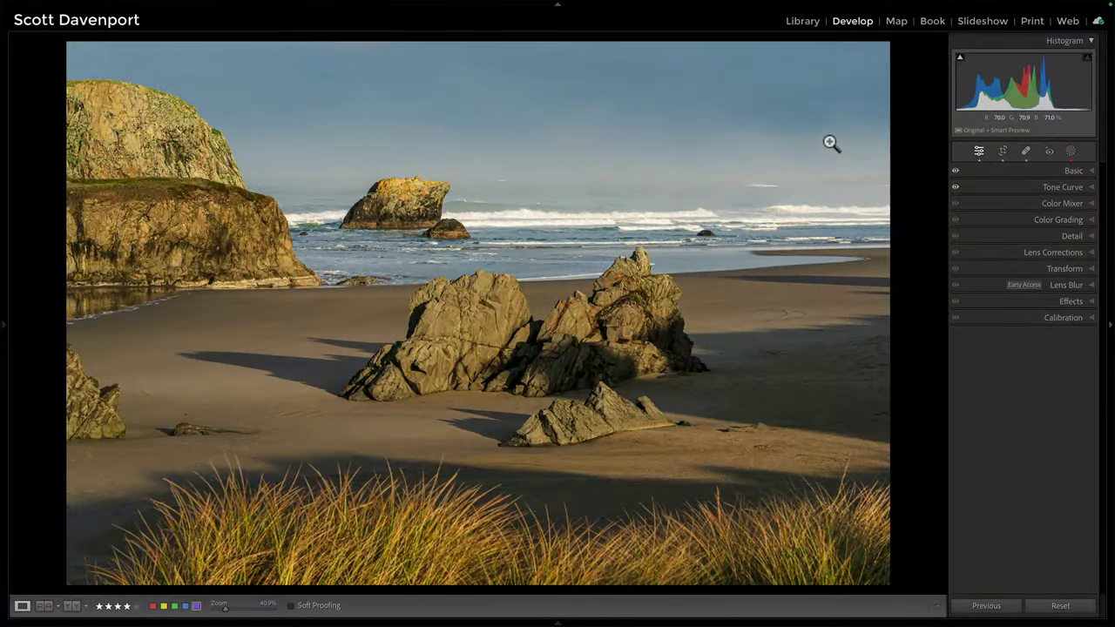
- Show the photo's masks, toggle Mask 2's visibility to compare, and expand its Brush and Object components
left_click(1071, 151)
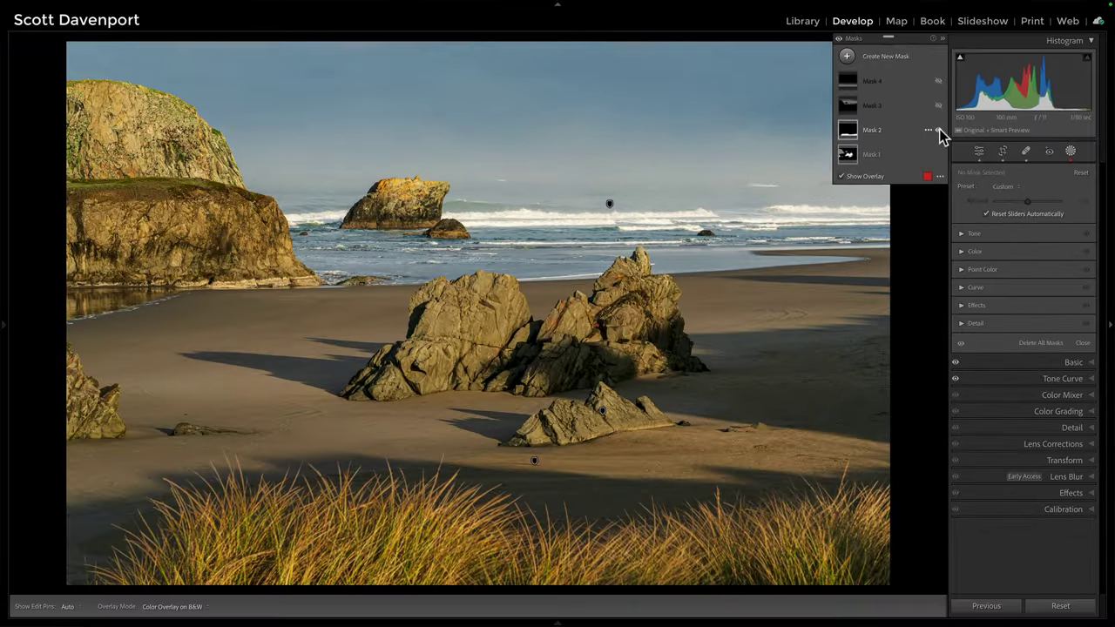
left_click(939, 128)
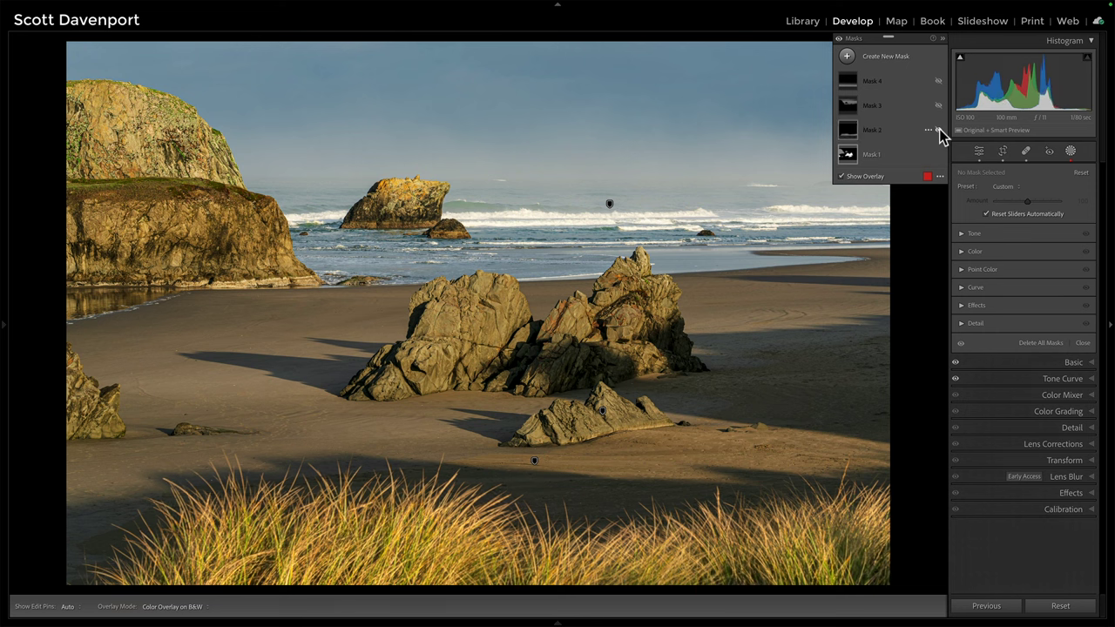
left_click(939, 129)
left_click(940, 129)
left_click(939, 129)
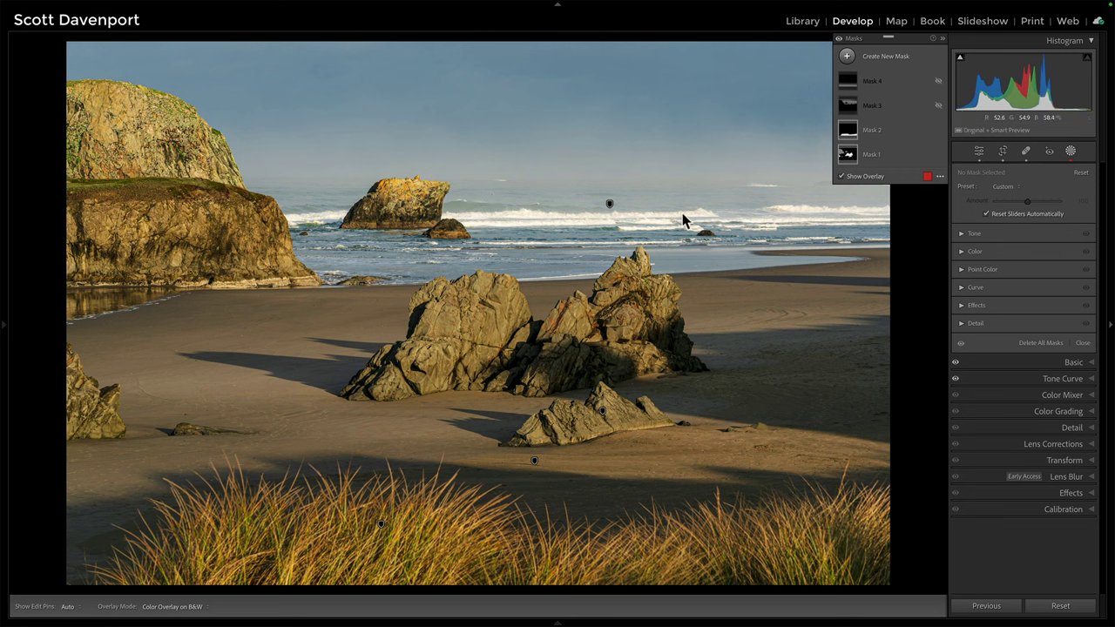
left_click(889, 132)
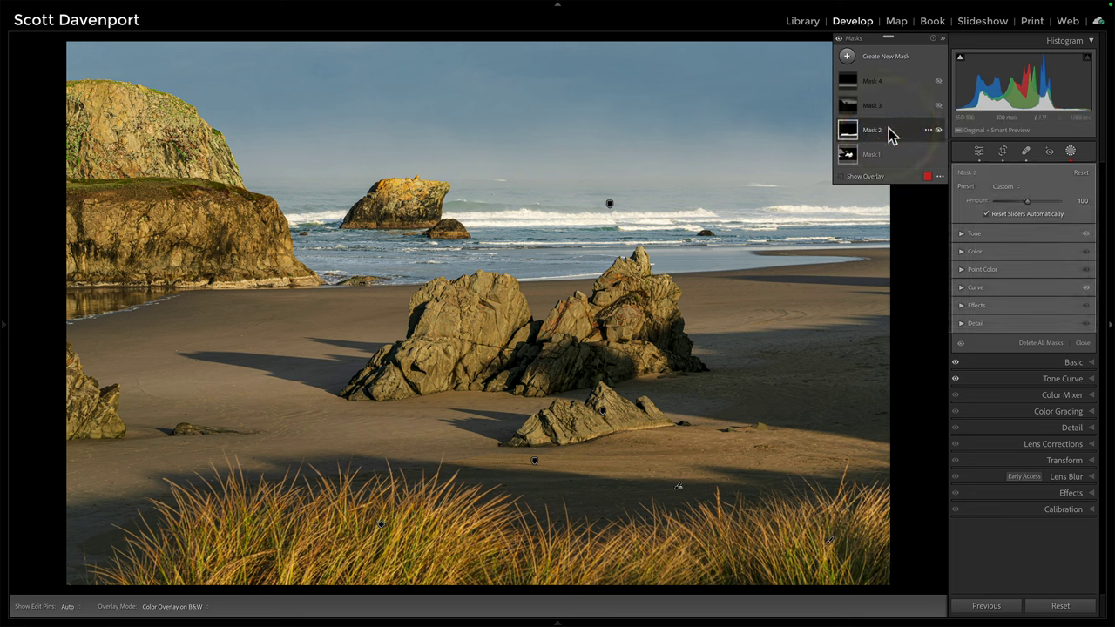
left_click(888, 131)
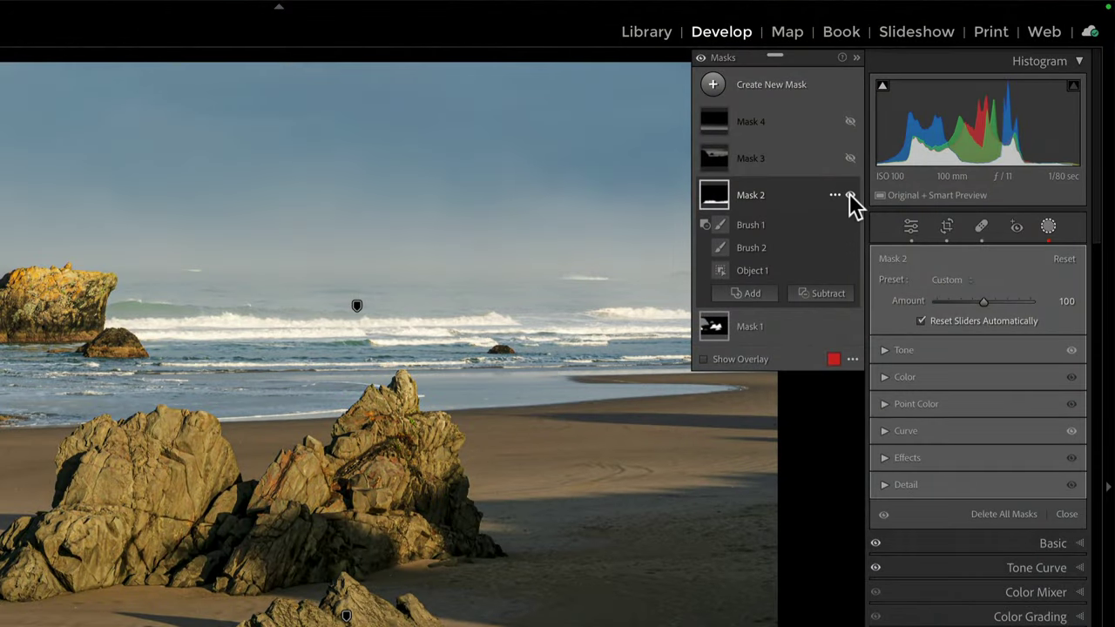
- Hide Mask 2 and add Mask 5, an Objects selection drawn around the foreground grass
left_click(850, 194)
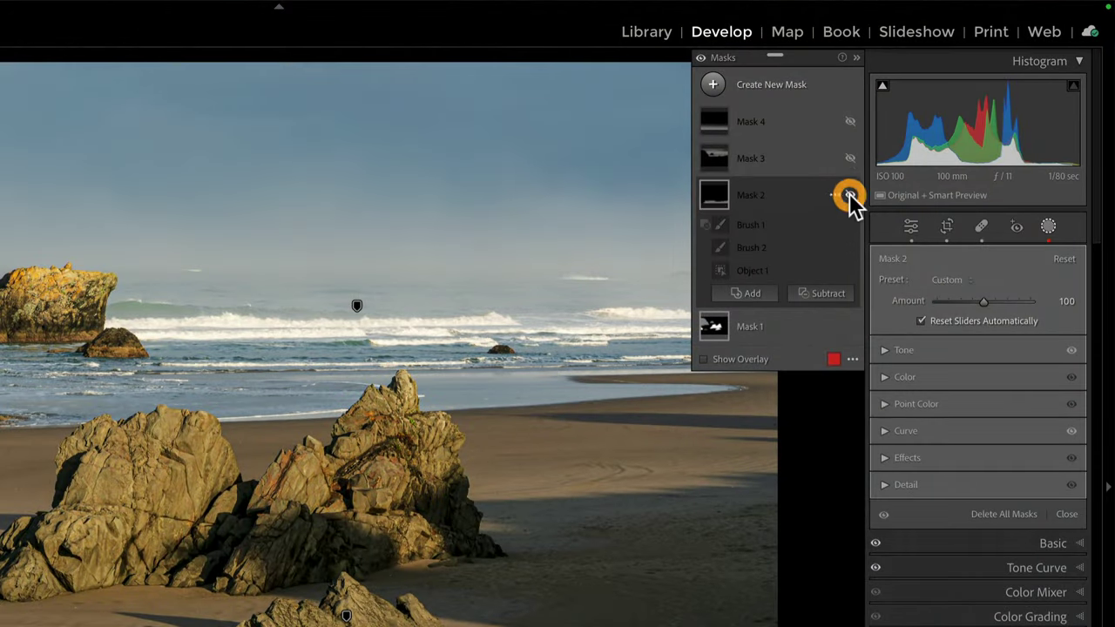
left_click(714, 84)
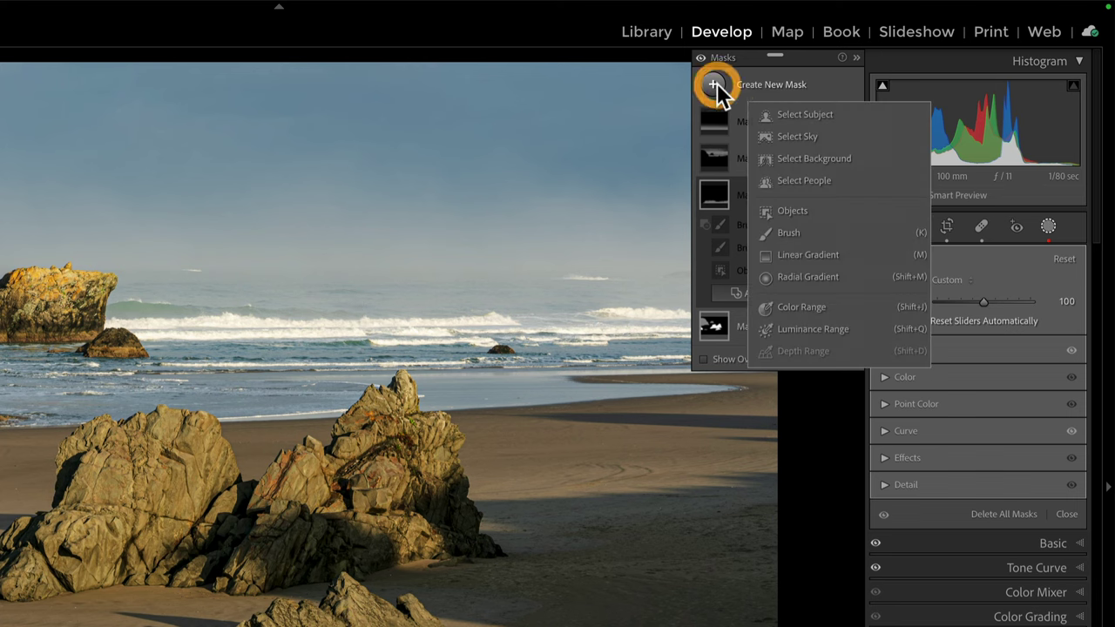
left_click(770, 211)
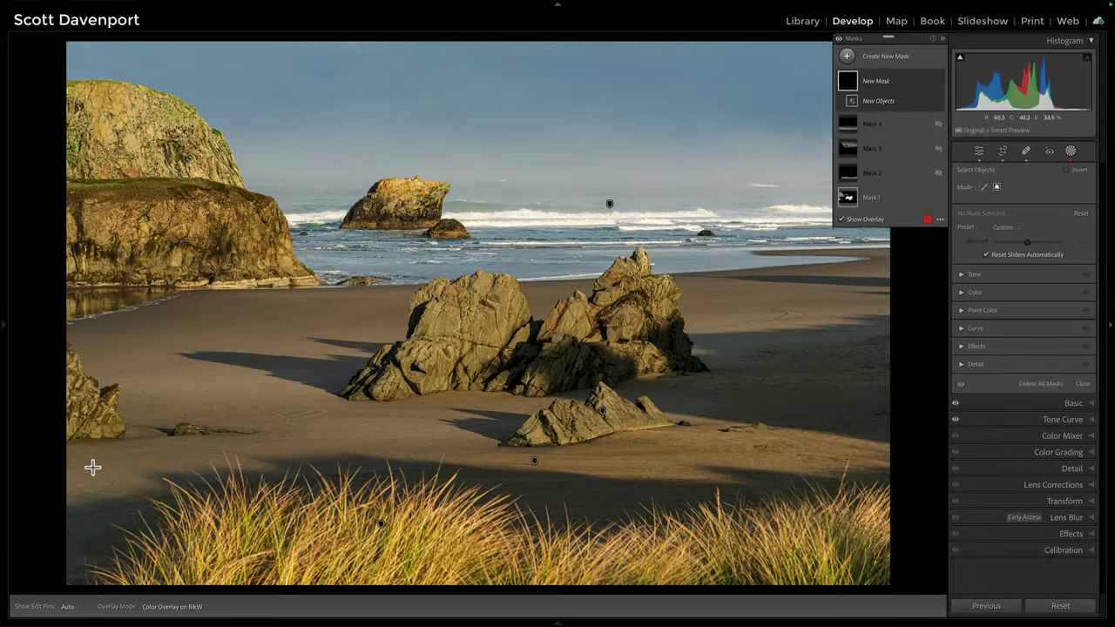
left_click_drag(92, 468, 899, 593)
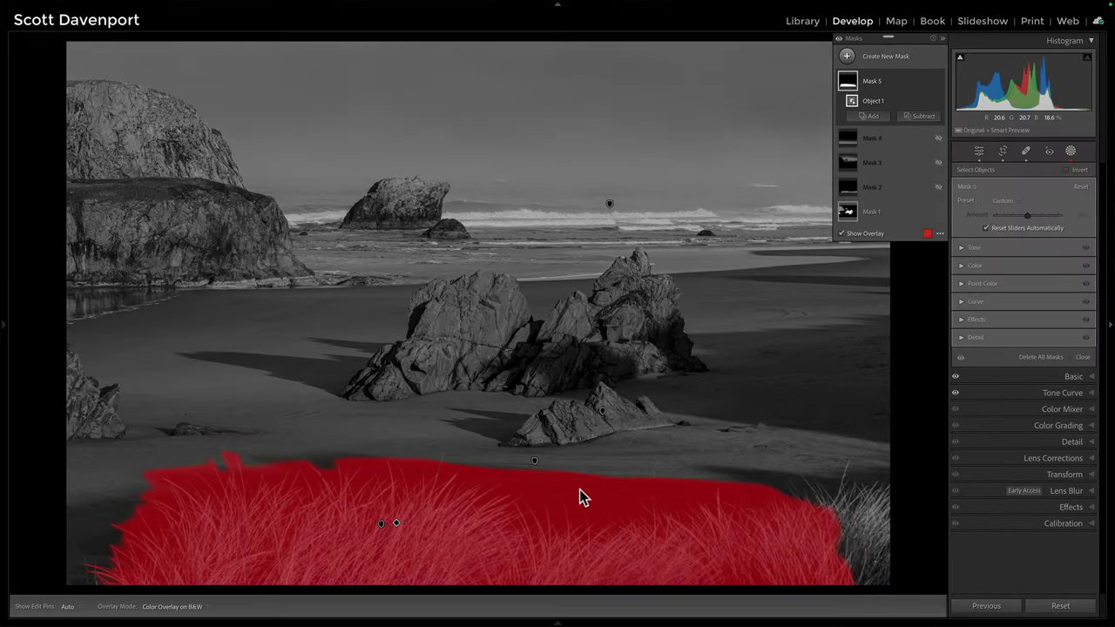
- Erase the sand above the grass tops from Mask 5 with an Auto Mask subtract brush
left_click(912, 122)
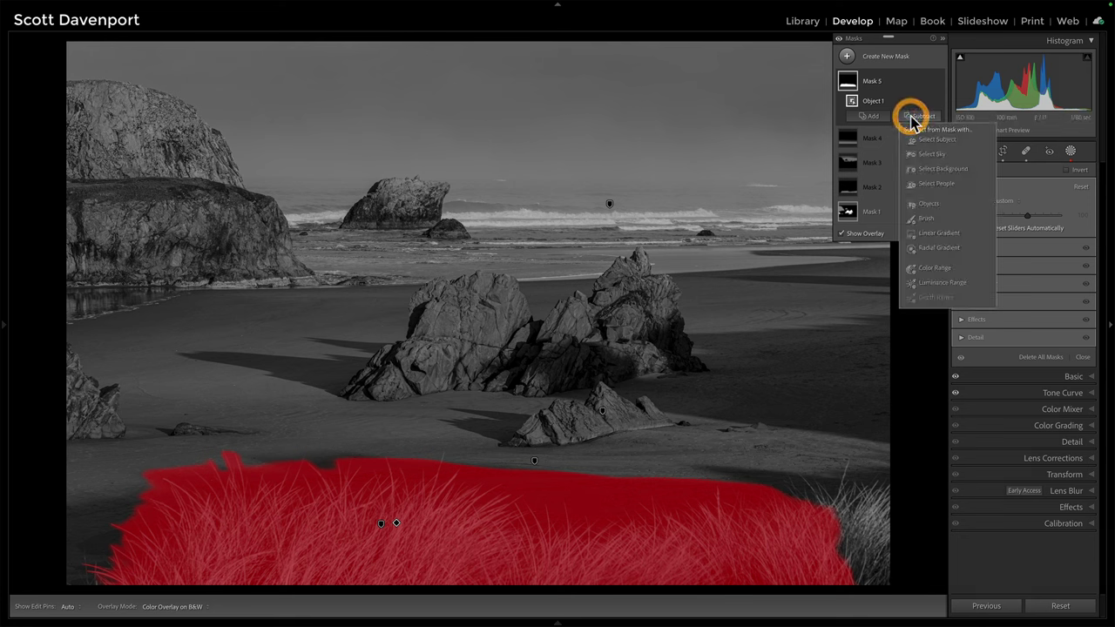
left_click(919, 223)
left_click(1001, 236)
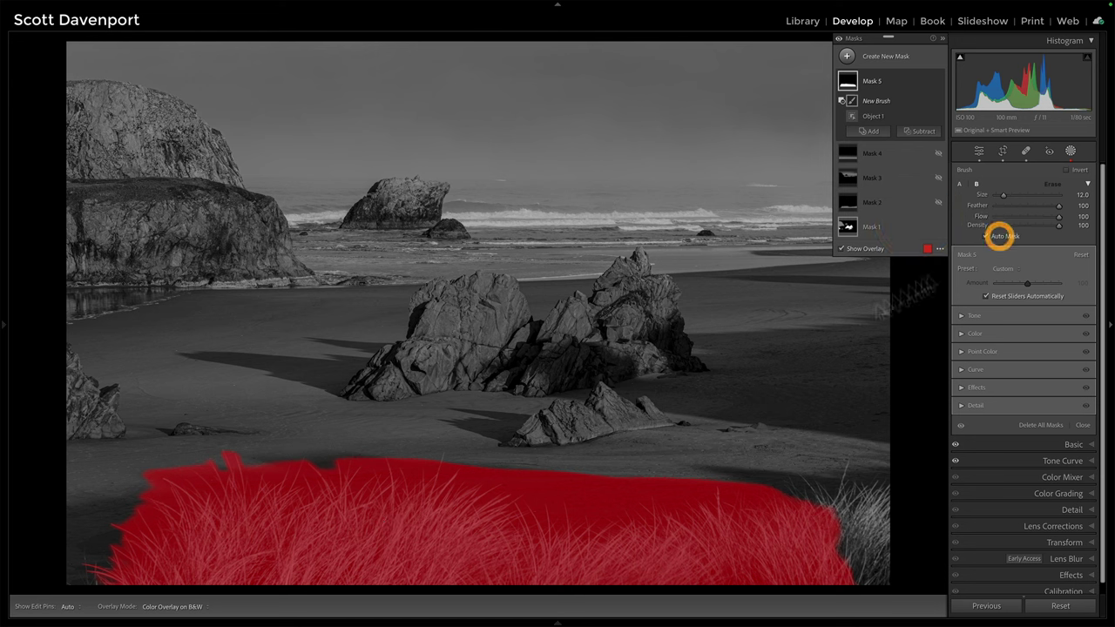
scroll(654, 493, "up", 2)
left_click_drag(650, 491, 792, 486)
mouse_move(614, 497)
left_mouse_down()
mouse_move(583, 525)
mouse_move(593, 494)
mouse_move(483, 470)
mouse_move(172, 475)
mouse_move(143, 496)
mouse_move(128, 564)
mouse_move(132, 531)
mouse_move(220, 455)
mouse_move(264, 452)
left_mouse_up()
key("h")
key("h")
key("h")
mouse_move(548, 485)
left_mouse_down()
mouse_move(588, 483)
mouse_move(537, 497)
mouse_move(636, 481)
mouse_move(717, 485)
mouse_move(767, 463)
left_mouse_up()
key("h")
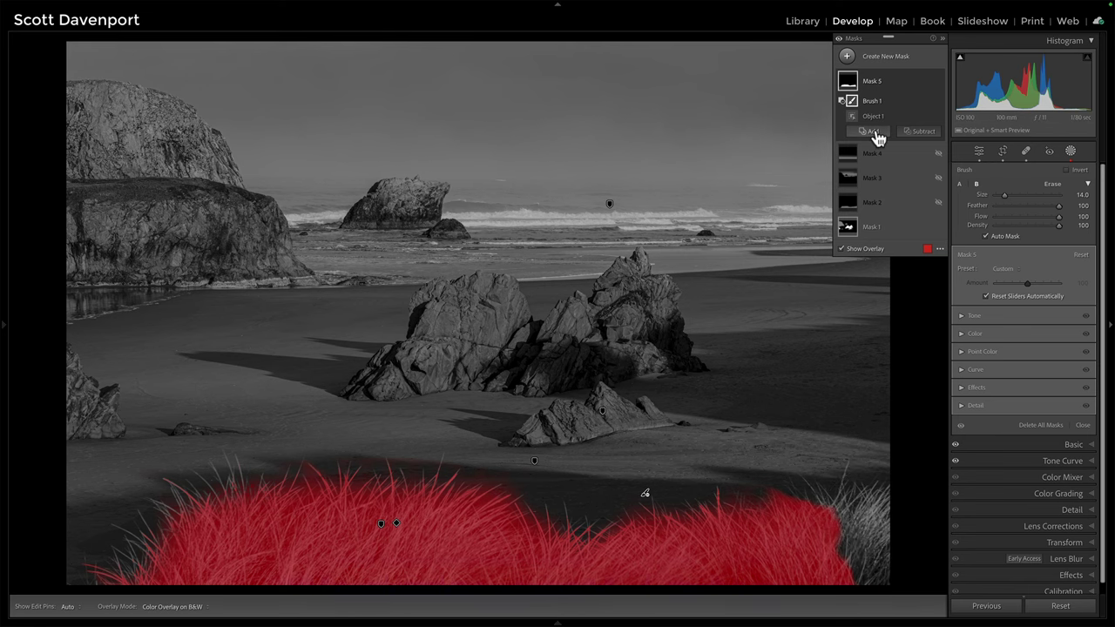
- Paint the grass along the right edge into Mask 5 with an Add brush, creating Brush 2
left_click(875, 132)
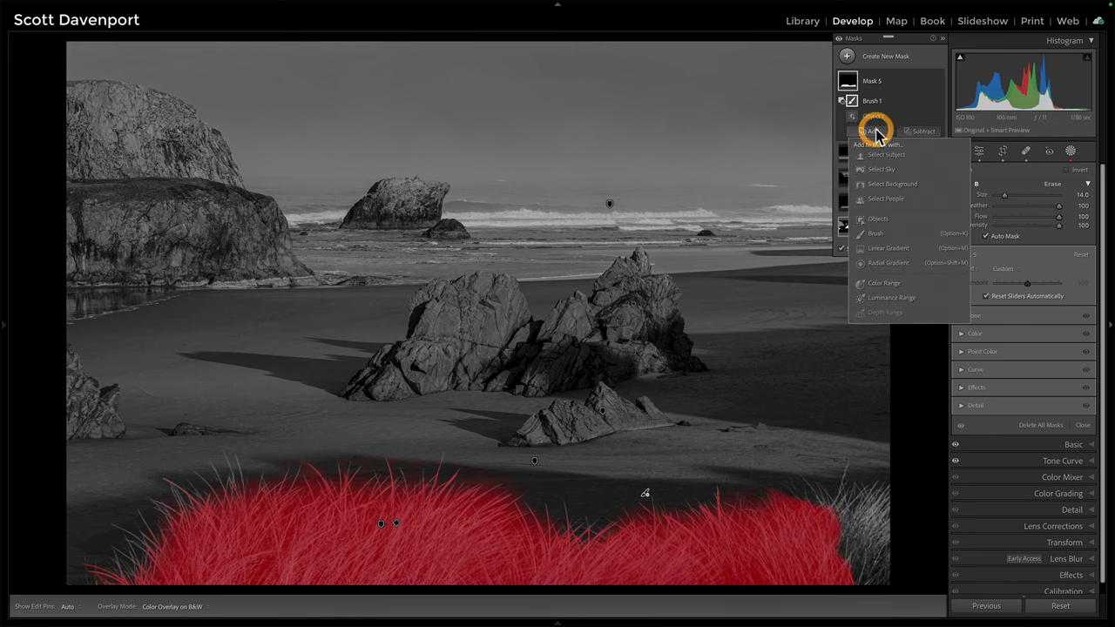
left_click(881, 233)
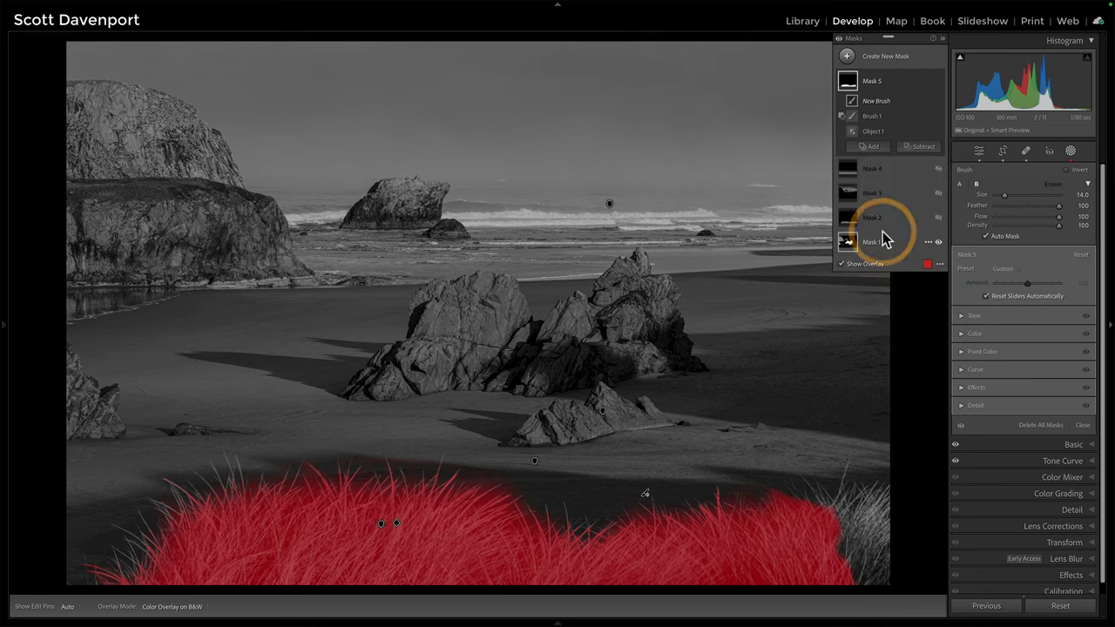
scroll(862, 486, "down", 5)
key("h")
mouse_move(837, 522)
left_mouse_down()
mouse_move(893, 510)
mouse_move(858, 528)
left_mouse_up()
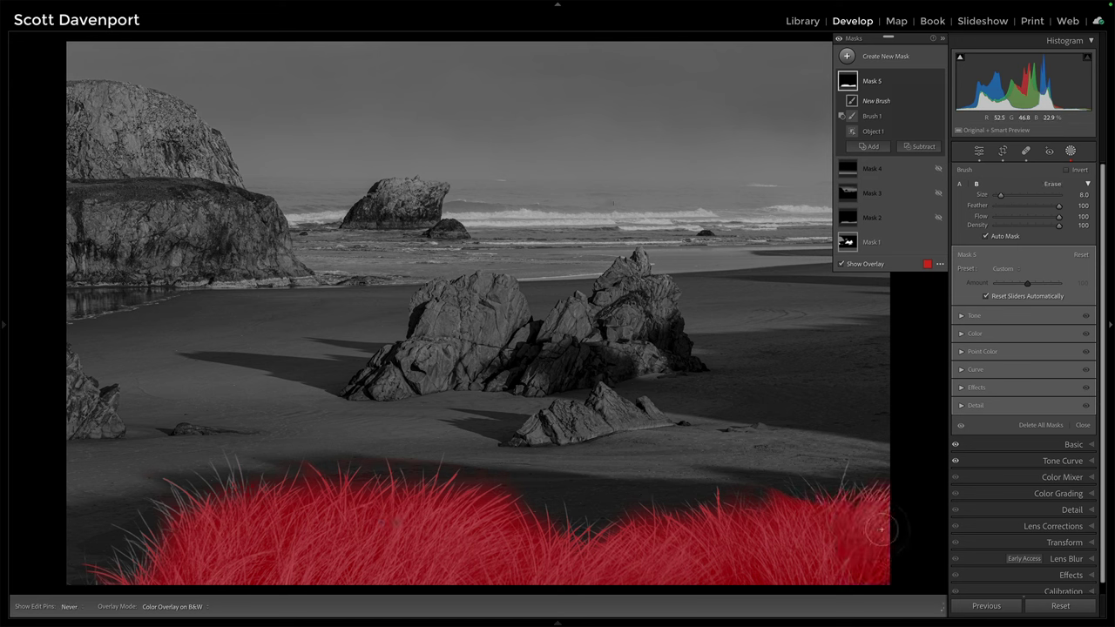
mouse_move(890, 512)
left_mouse_down()
mouse_move(824, 488)
mouse_move(802, 503)
left_mouse_up()
key("h")
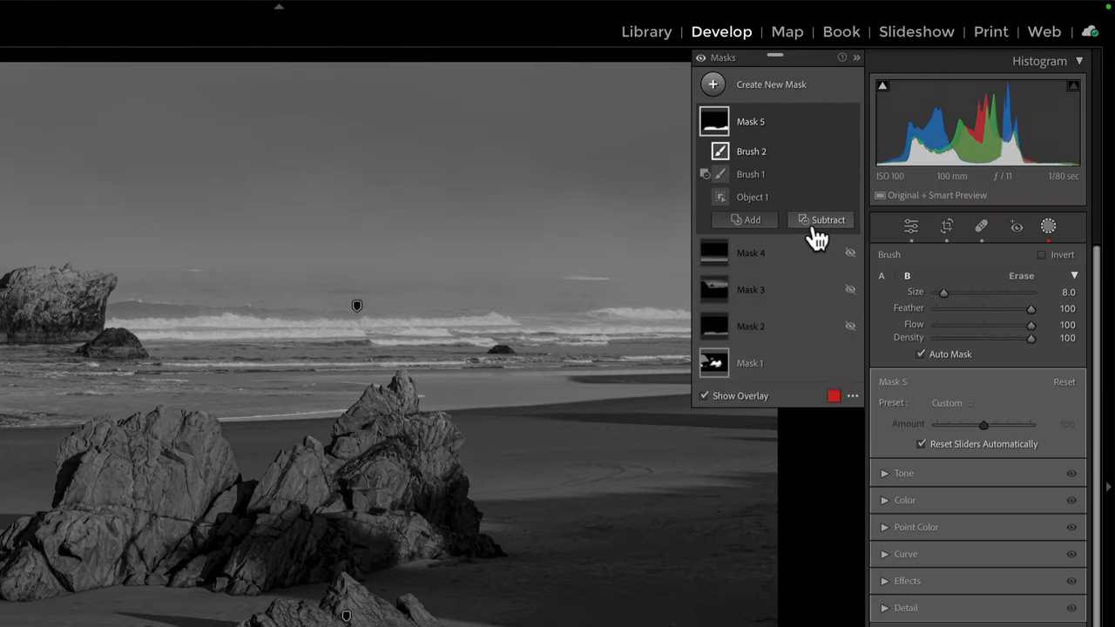
- Drag Mask 5's Brush 1 component above Brush 2 so it tops the component list
left_click(762, 175)
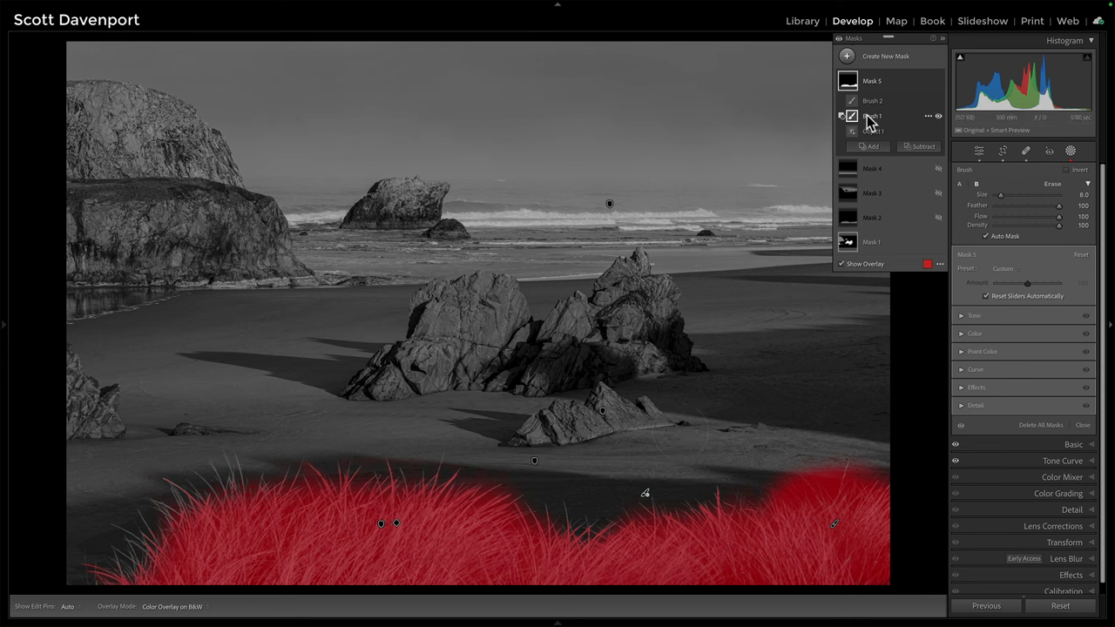
left_click(882, 119)
mouse_move(887, 123)
left_click_drag(890, 120, 890, 88)
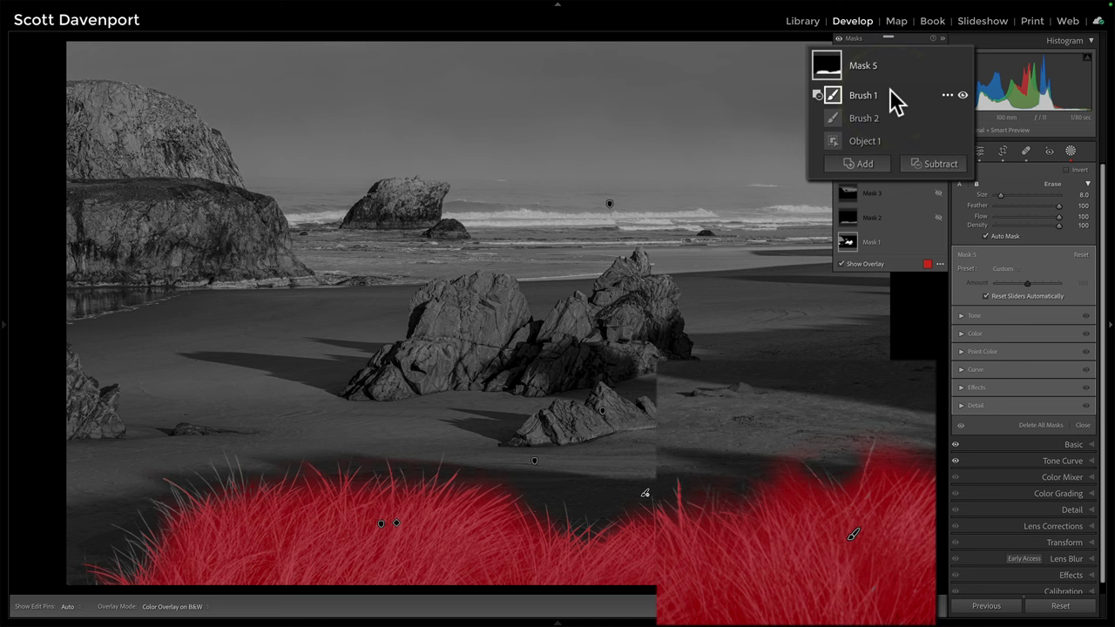
key("h")
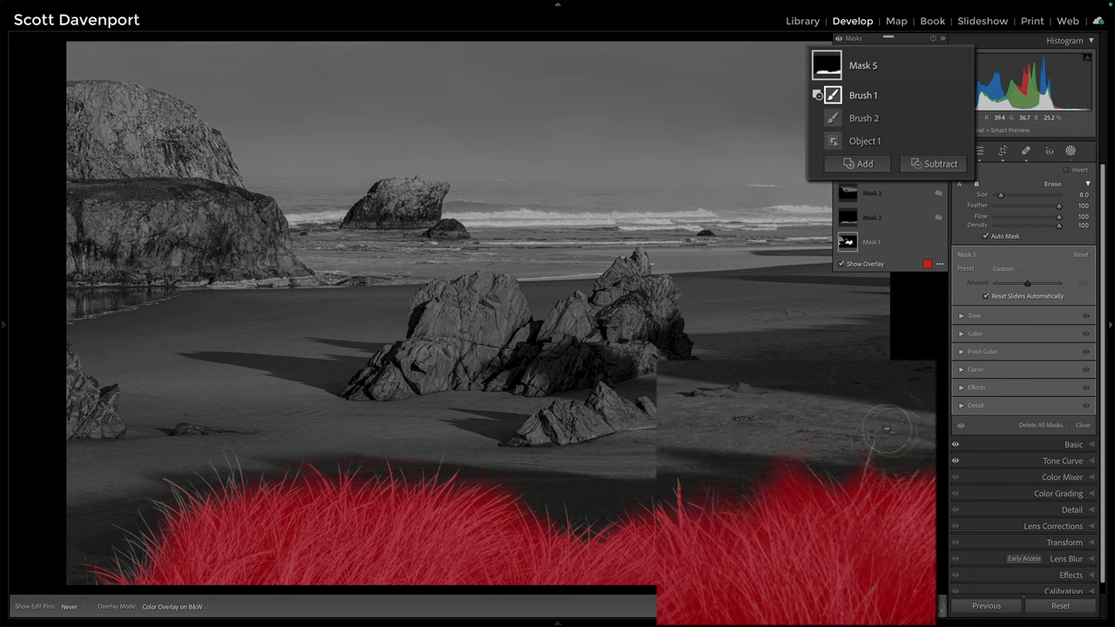
key("h")
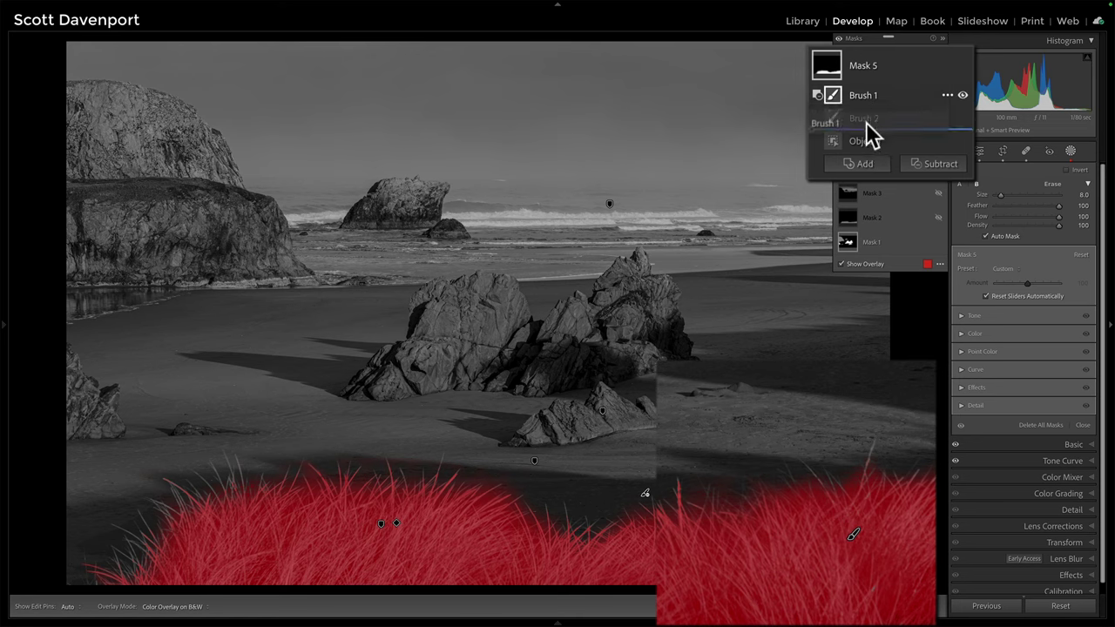
left_click(871, 111)
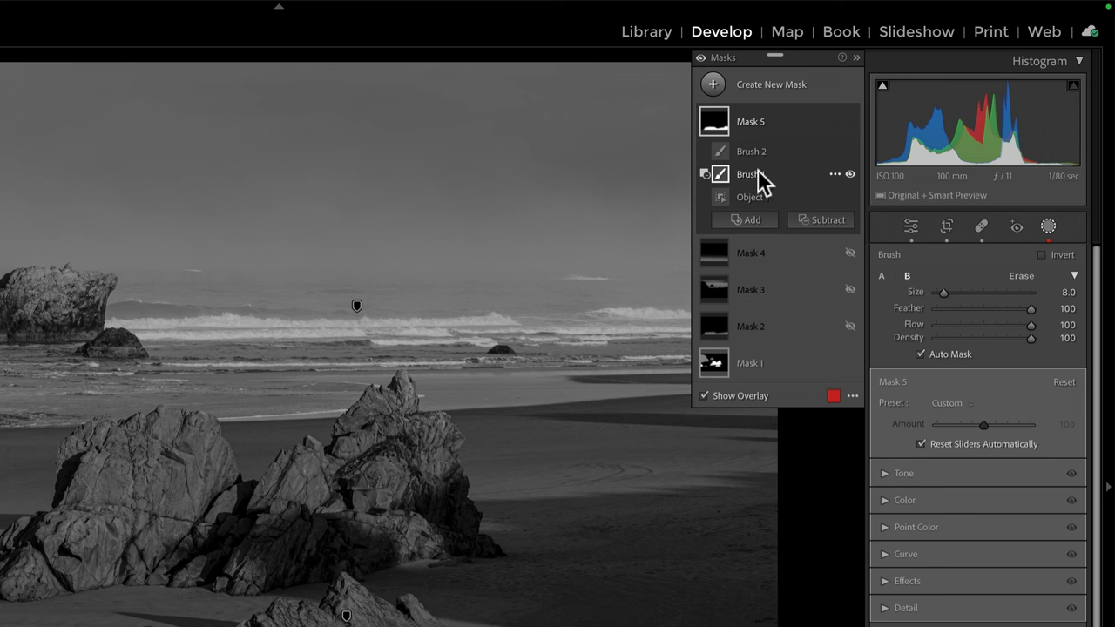
left_click_drag(756, 172, 762, 143)
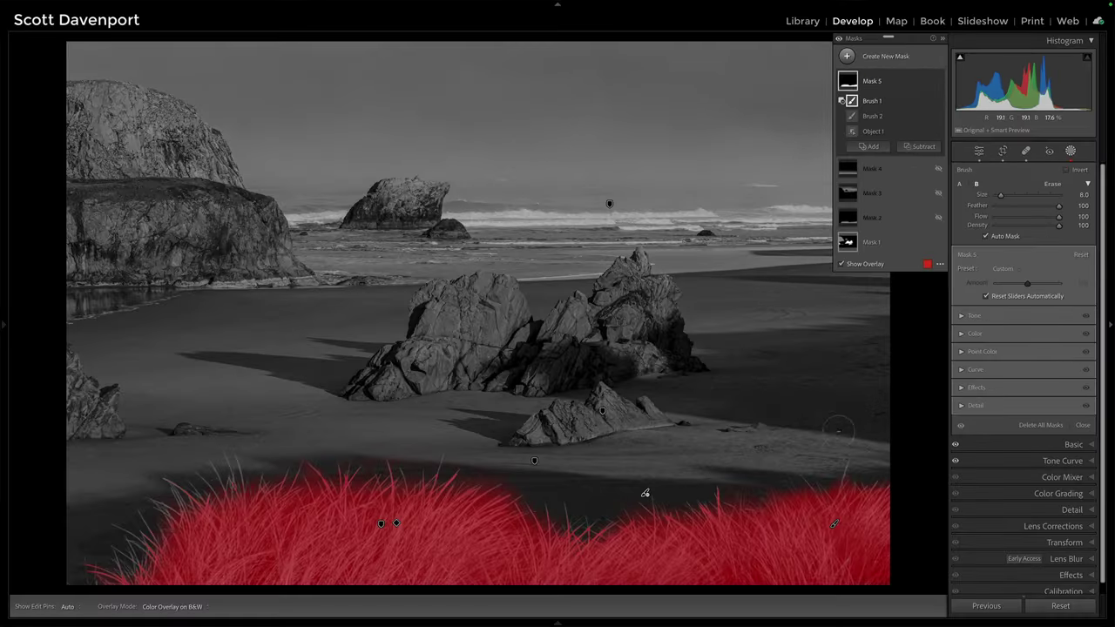